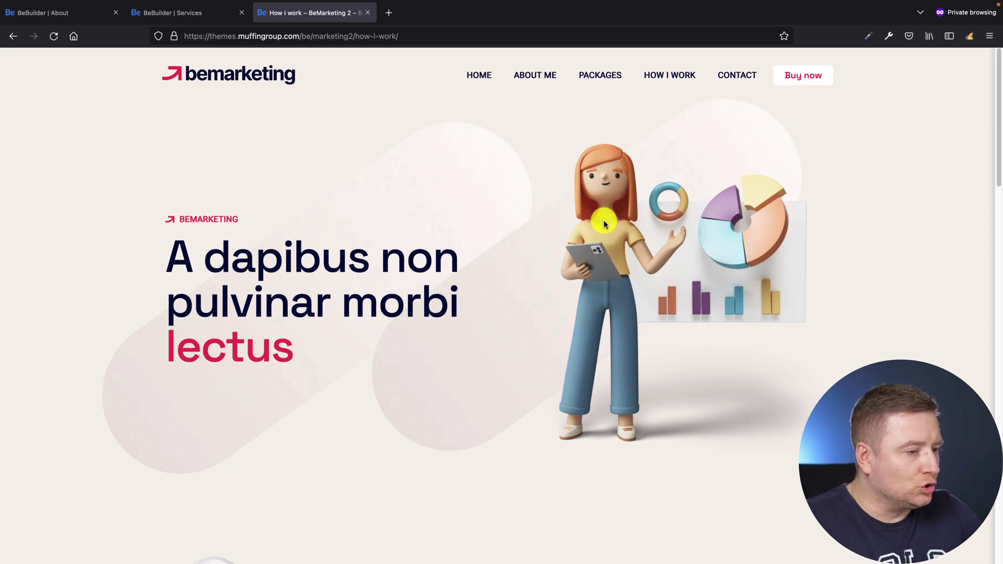
Review the How I work demo page down to 'We focus on efficiency' and select its URL.
{"action": "scroll", "coordinate": [602, 222], "scroll_direction": "down", "scroll_amount": 15}
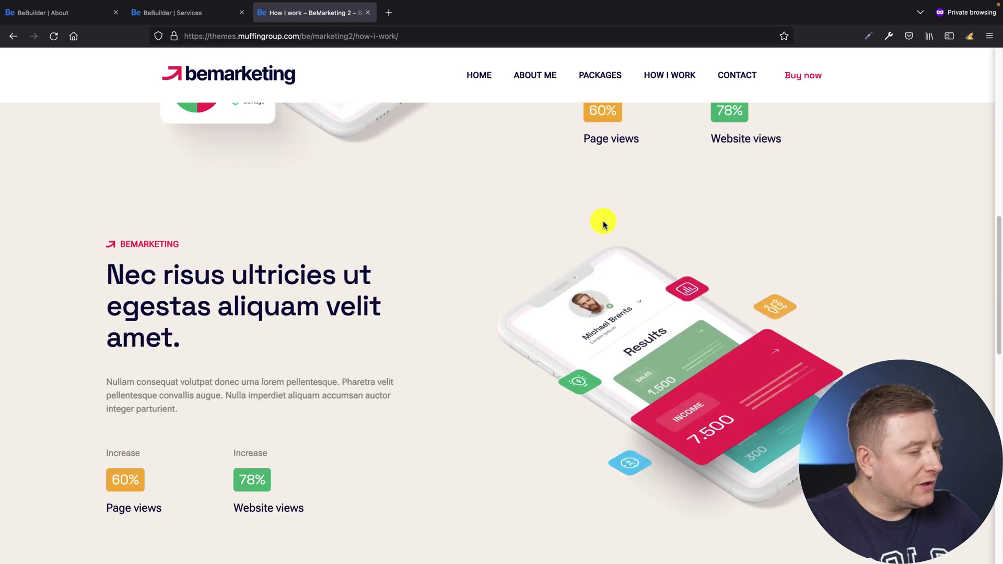
{"action": "scroll", "coordinate": [604, 224], "scroll_direction": "down", "scroll_amount": 6}
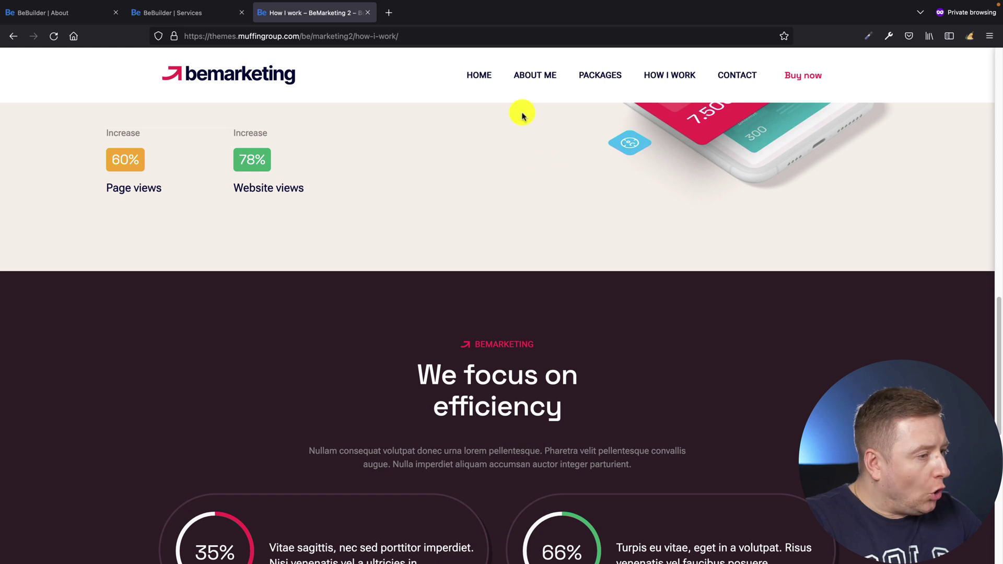
{"action": "left_click", "coordinate": [397, 36]}
{"action": "key", "text": "super+c"}
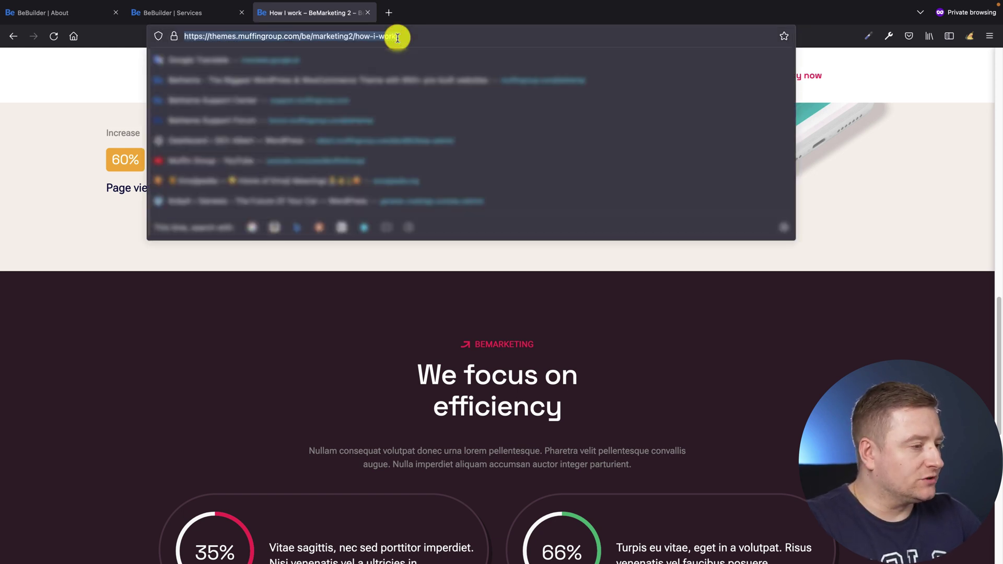
Switch to the BeBuilder About page and review its sections down to the testimonial and visit blocks.
{"action": "left_click", "coordinate": [56, 13]}
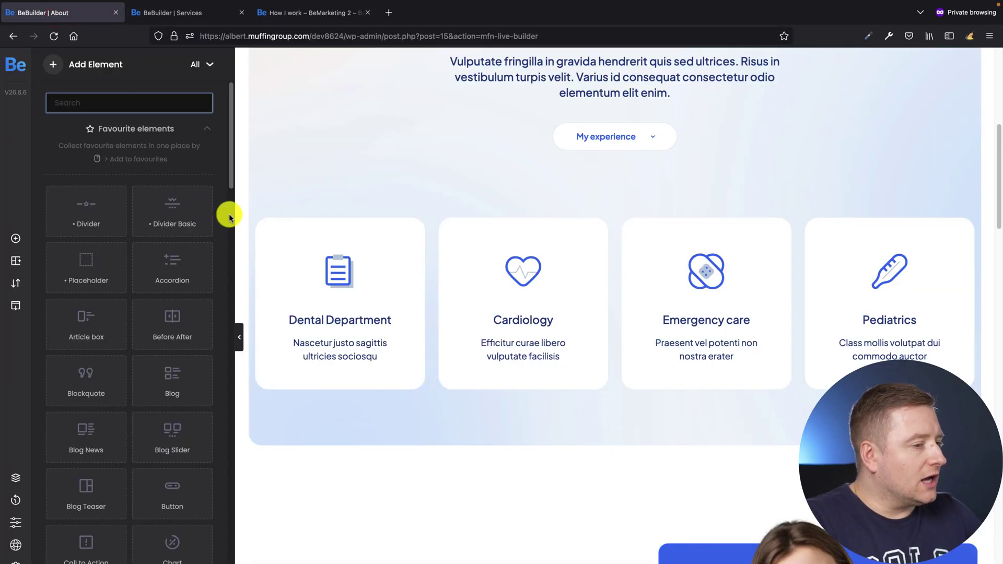
{"action": "scroll", "coordinate": [437, 243], "scroll_direction": "up", "scroll_amount": 5}
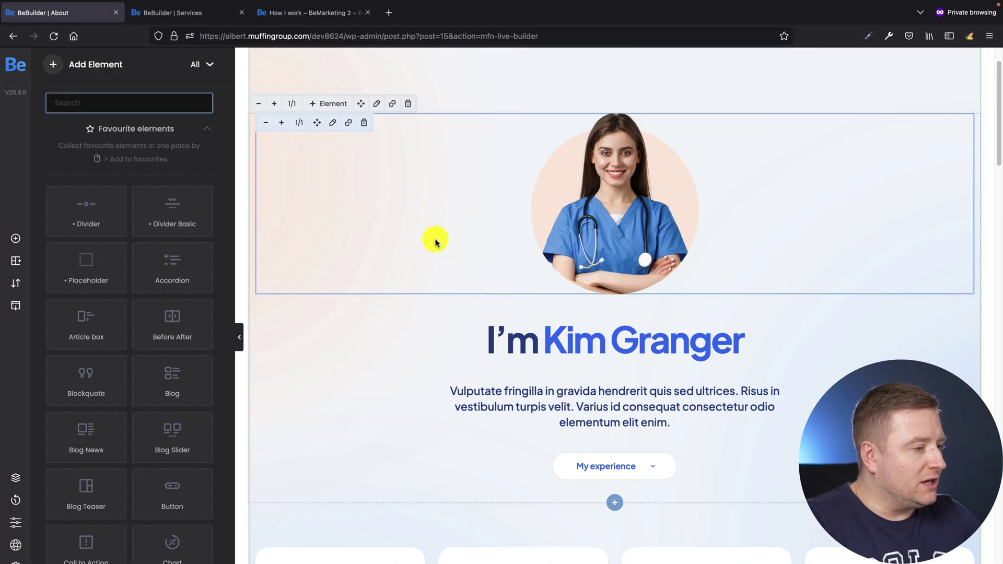
{"action": "scroll", "coordinate": [436, 242], "scroll_direction": "down", "scroll_amount": 6}
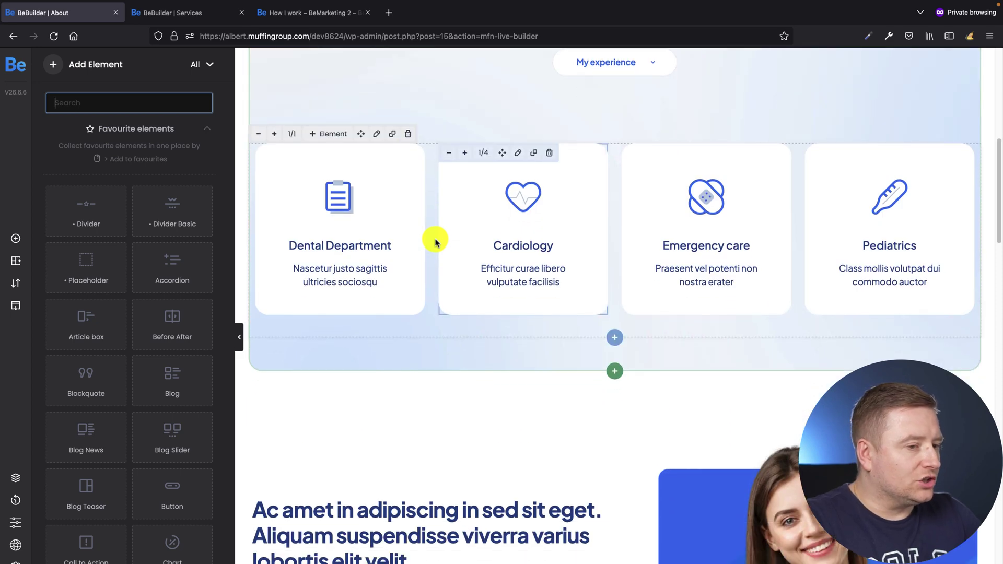
{"action": "scroll", "coordinate": [436, 243], "scroll_direction": "down", "scroll_amount": 10}
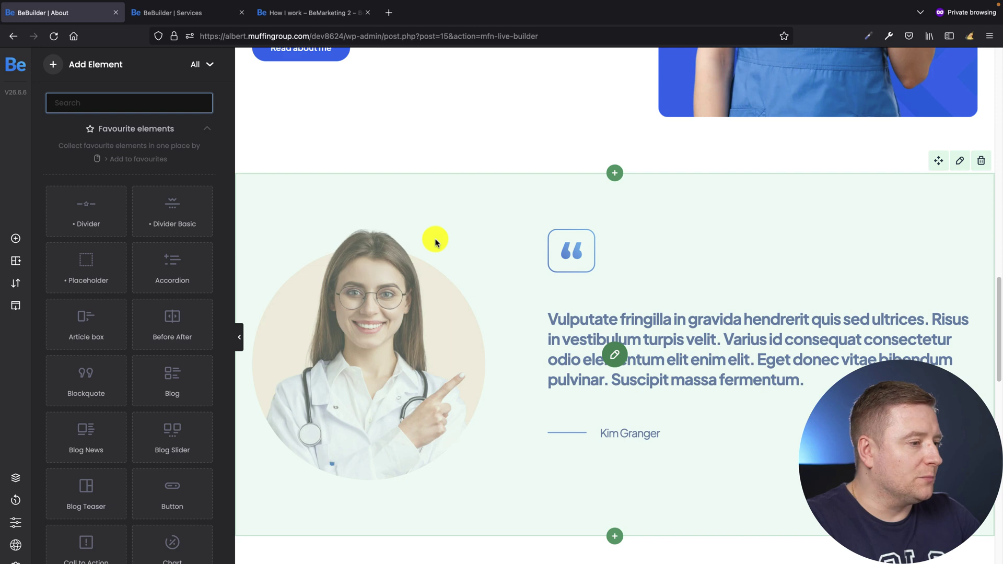
{"action": "scroll", "coordinate": [436, 243], "scroll_direction": "down", "scroll_amount": 4}
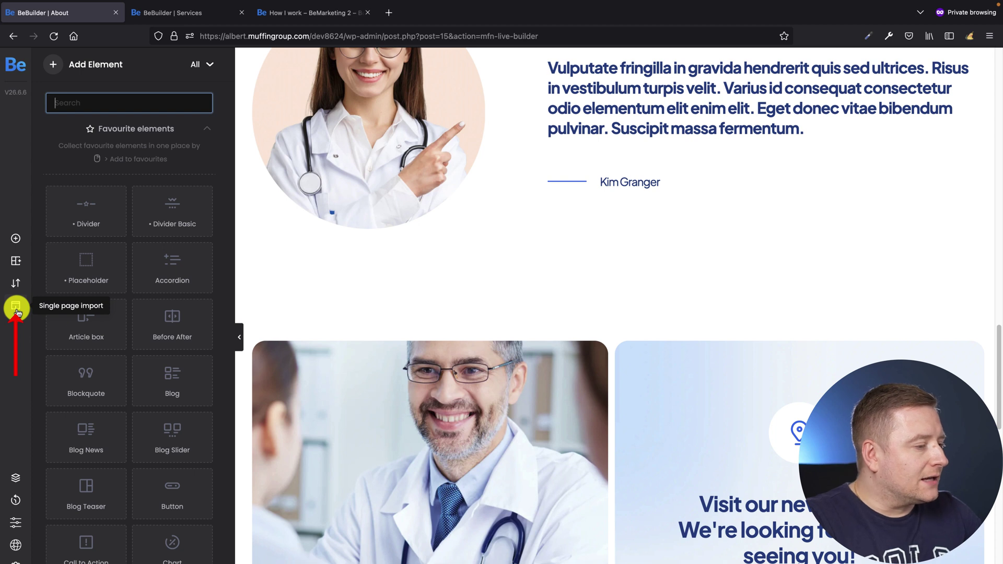
Import the pasted How I work page URL with Insert BEFORE current builder content.
{"action": "left_click", "coordinate": [16, 308]}
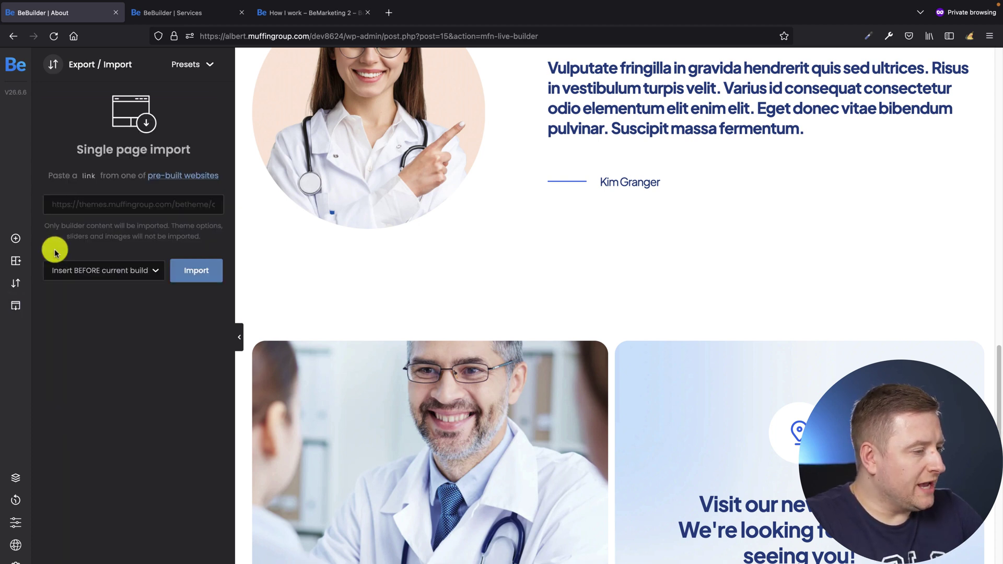
{"action": "left_click", "coordinate": [83, 205]}
{"action": "key", "text": "super+v"}
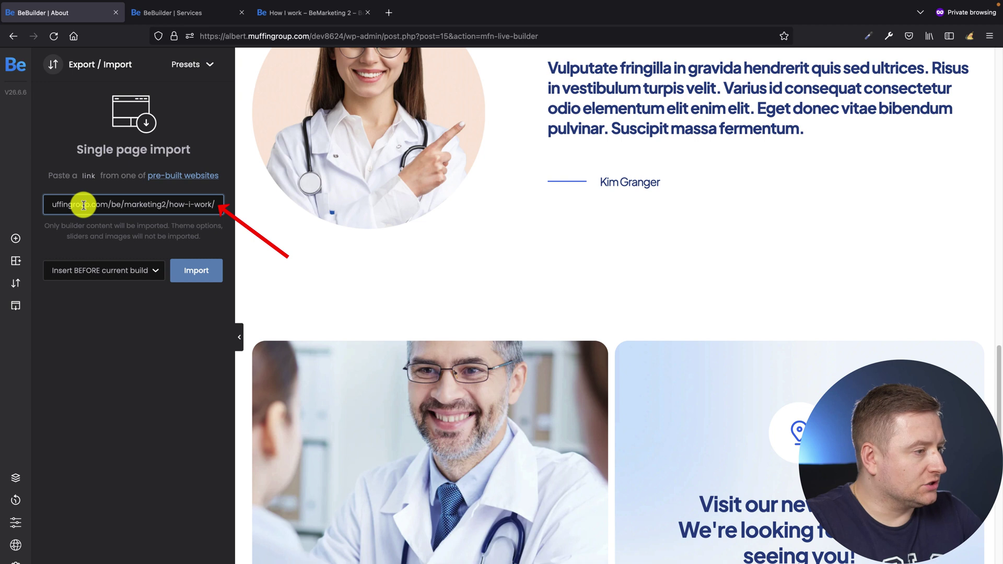
{"action": "left_click", "coordinate": [100, 276]}
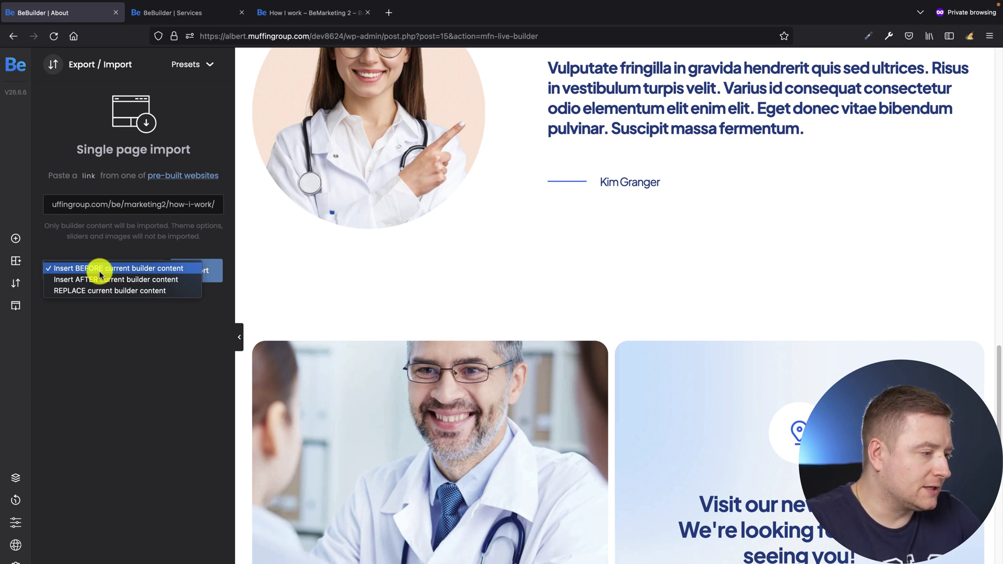
{"action": "left_click", "coordinate": [100, 271]}
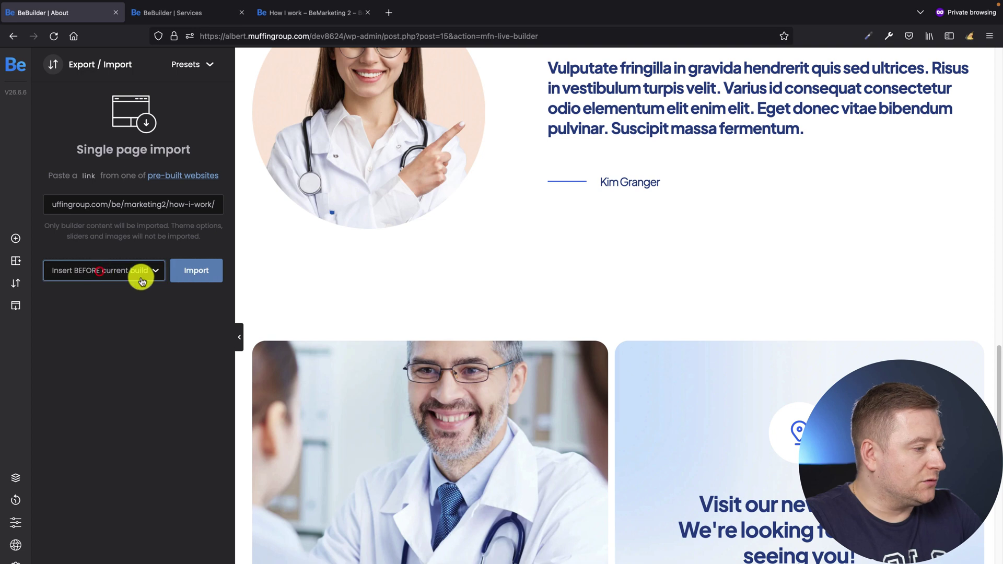
{"action": "left_click", "coordinate": [196, 276]}
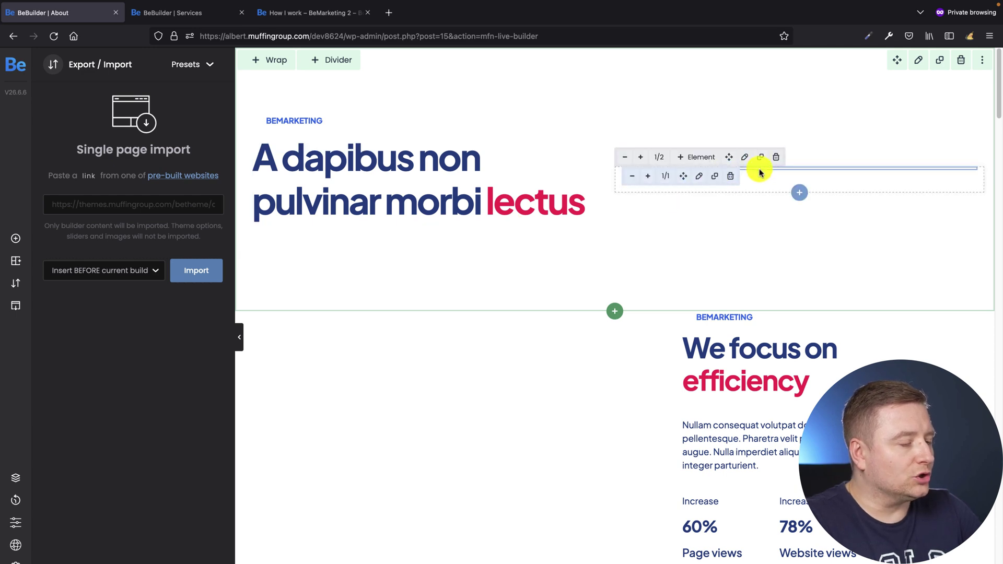
{"action": "scroll", "coordinate": [760, 174], "scroll_direction": "down", "scroll_amount": 15}
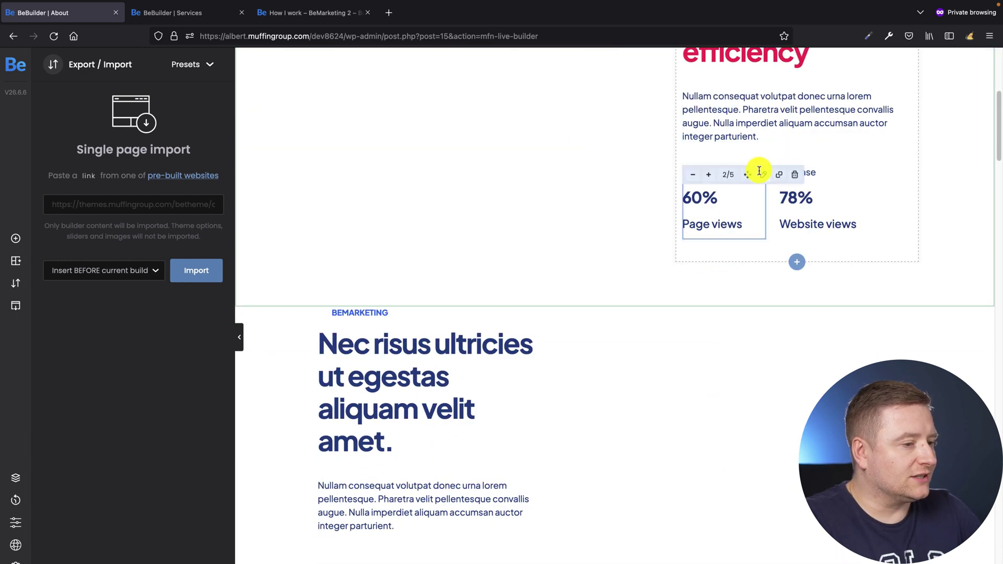
{"action": "scroll", "coordinate": [759, 173], "scroll_direction": "down", "scroll_amount": 5}
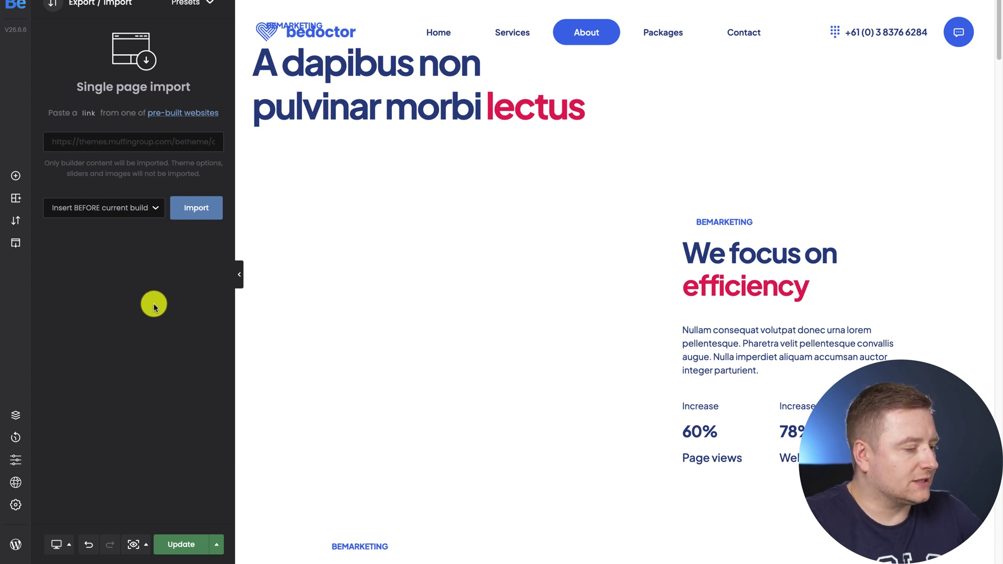
Undo the How I work import, restoring the About page's 'I'm Kim Granger' header.
{"action": "left_click", "coordinate": [88, 543]}
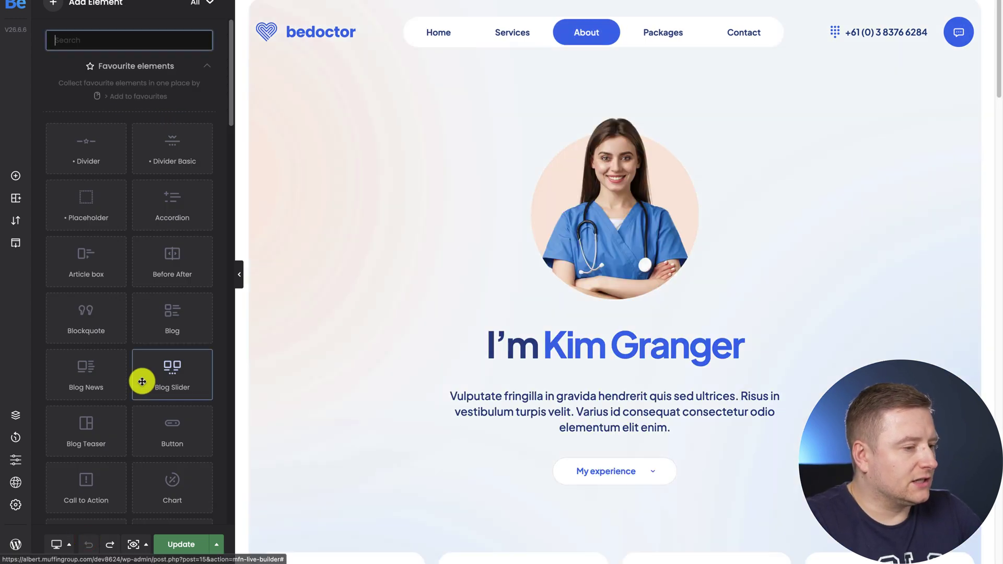
{"action": "scroll", "coordinate": [516, 280], "scroll_direction": "down", "scroll_amount": 8}
{"action": "scroll", "coordinate": [516, 279], "scroll_direction": "down", "scroll_amount": 15}
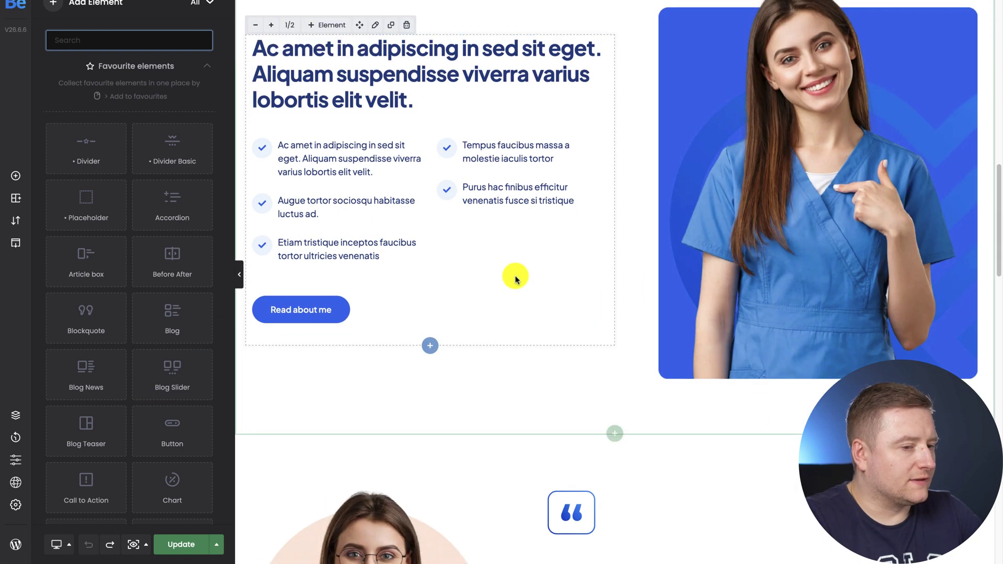
{"action": "scroll", "coordinate": [514, 277], "scroll_direction": "up", "scroll_amount": 20}
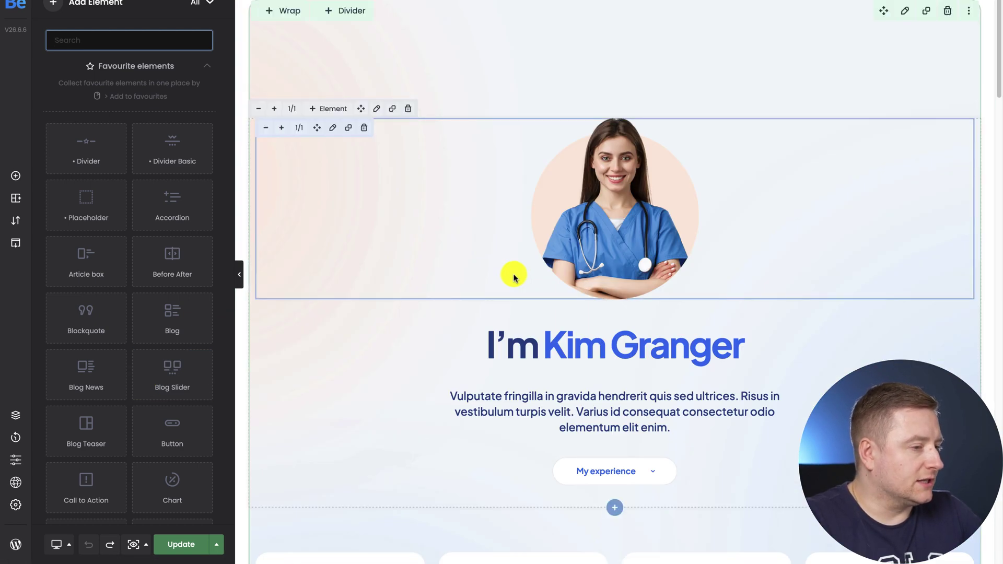
Import the How I work page link again, set to REPLACE current builder content.
{"action": "left_click", "coordinate": [14, 244]}
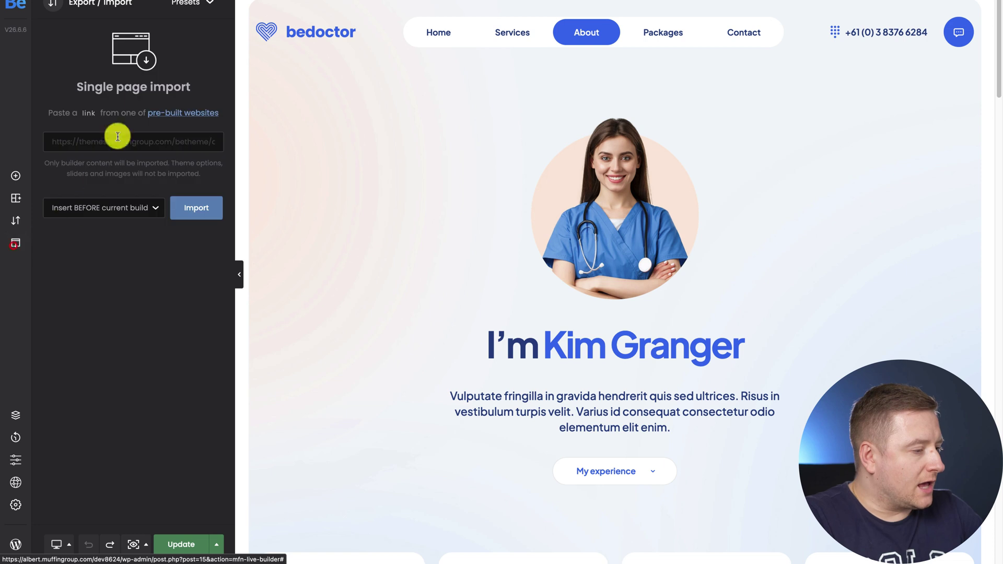
{"action": "left_click", "coordinate": [98, 146]}
{"action": "key", "text": "ctrl+v"}
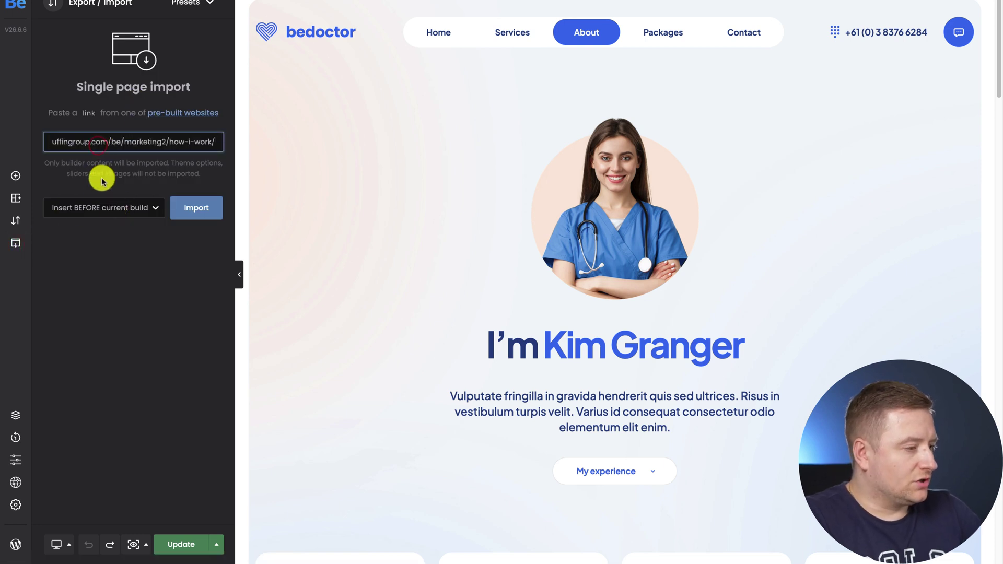
{"action": "left_click", "coordinate": [102, 208]}
{"action": "left_click", "coordinate": [103, 215]}
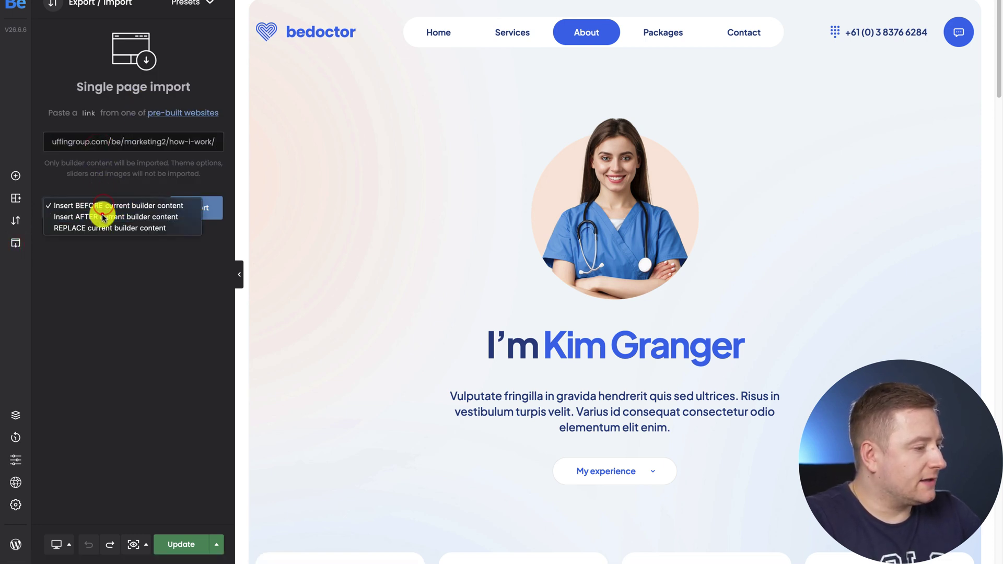
{"action": "left_click", "coordinate": [102, 209]}
{"action": "left_click", "coordinate": [95, 221]}
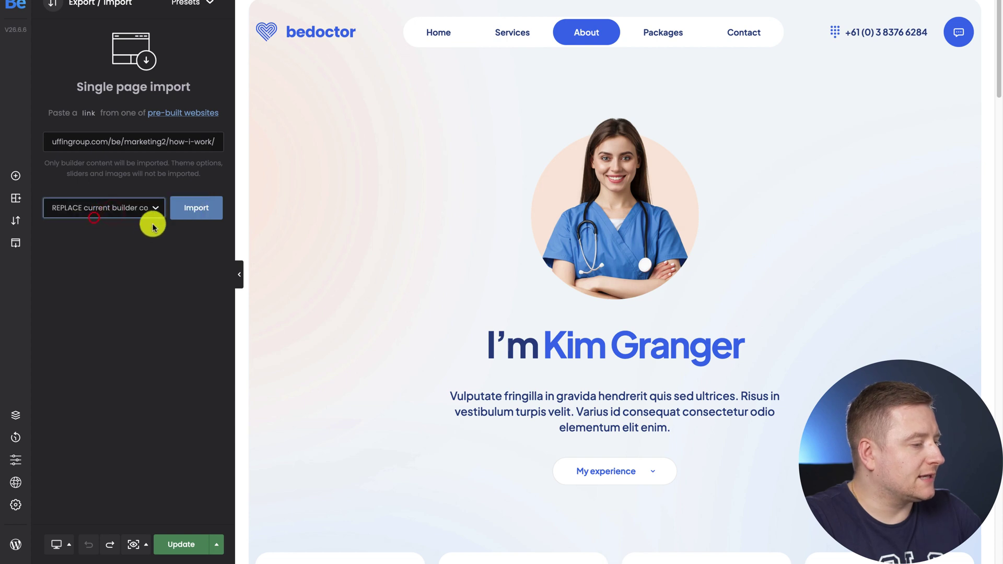
{"action": "left_click", "coordinate": [195, 207]}
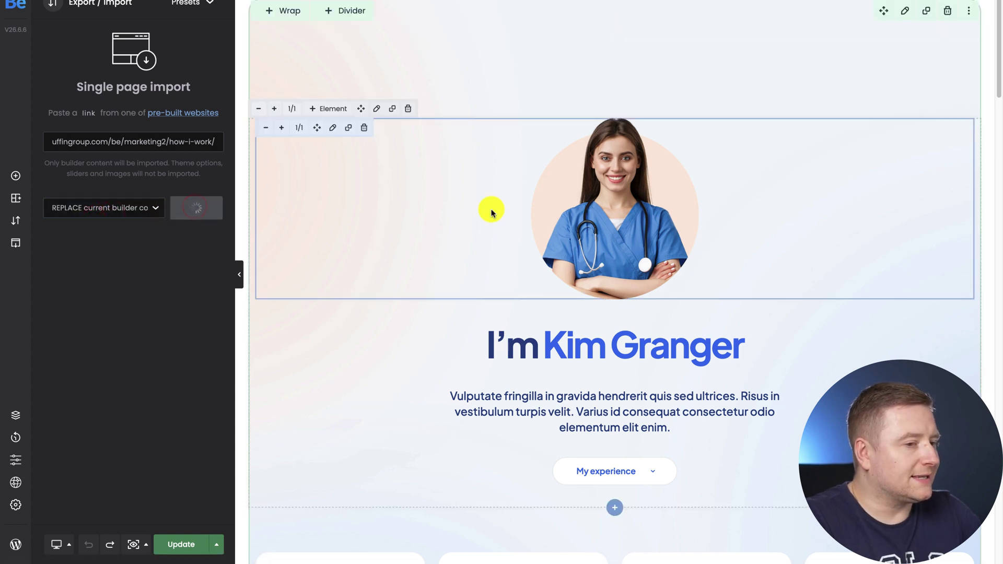
Scroll through the imported marketing page to compare it with the live site.
{"action": "scroll", "coordinate": [553, 231], "scroll_direction": "down", "scroll_amount": 8}
{"action": "scroll", "coordinate": [556, 235], "scroll_direction": "down", "scroll_amount": 15}
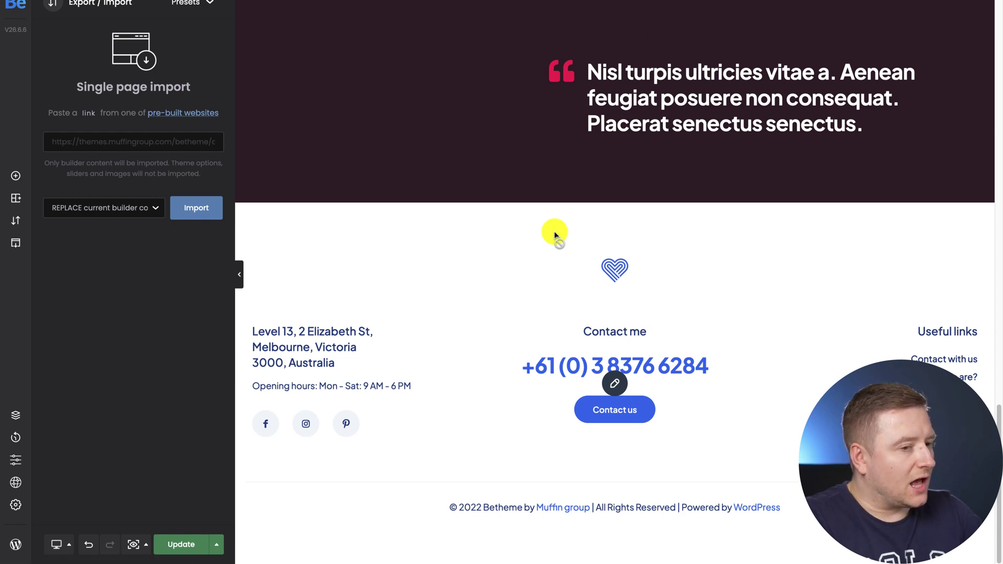
{"action": "scroll", "coordinate": [529, 217], "scroll_direction": "up", "scroll_amount": 15}
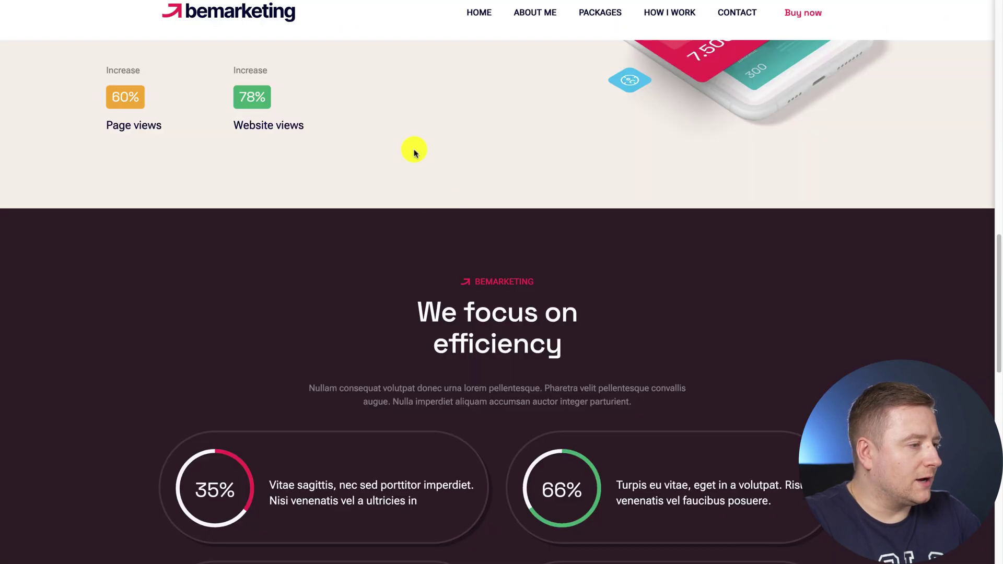
{"action": "scroll", "coordinate": [413, 157], "scroll_direction": "down", "scroll_amount": 8}
{"action": "scroll", "coordinate": [462, 242], "scroll_direction": "up", "scroll_amount": 10}
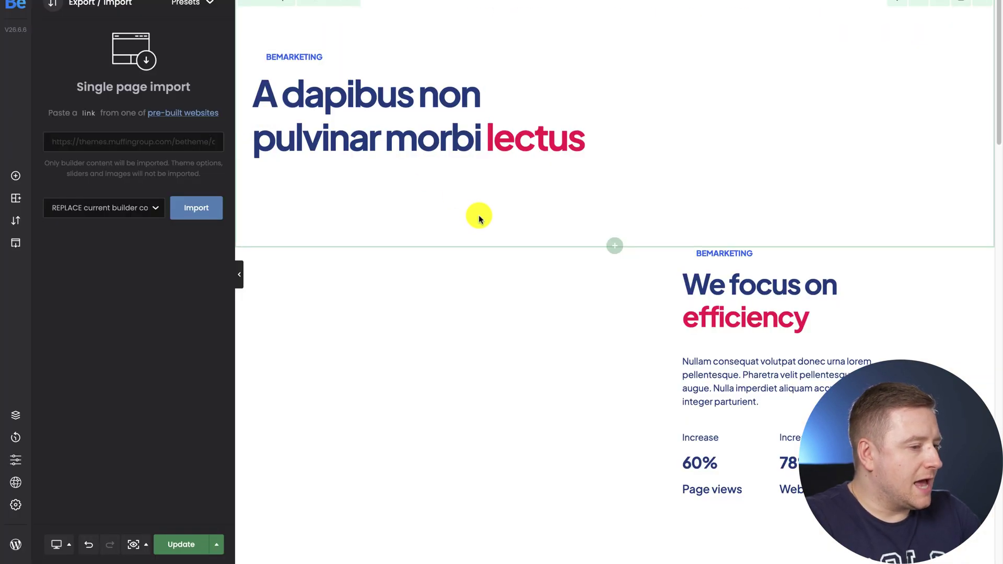
{"action": "scroll", "coordinate": [477, 217], "scroll_direction": "down", "scroll_amount": 5}
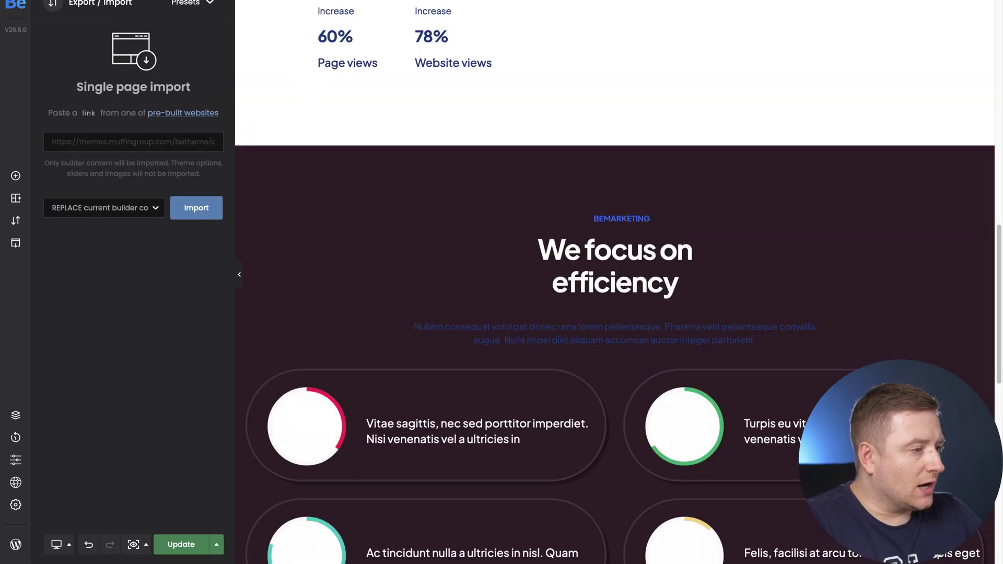
Undo the marketing page import, then switch to editing the Services page.
{"action": "left_click", "coordinate": [90, 546]}
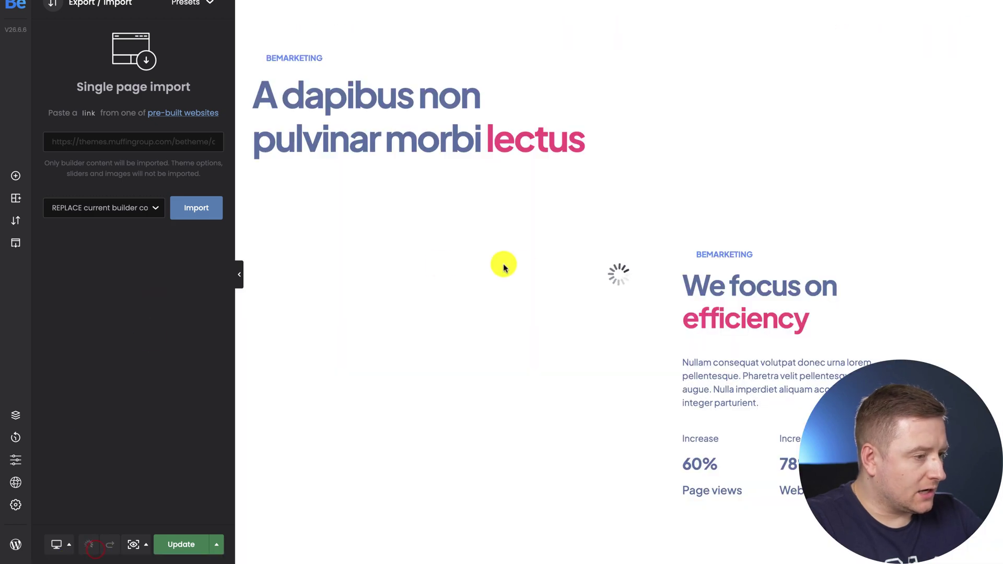
{"action": "scroll", "coordinate": [524, 265], "scroll_direction": "down", "scroll_amount": 9}
{"action": "scroll", "coordinate": [526, 268], "scroll_direction": "down", "scroll_amount": 20}
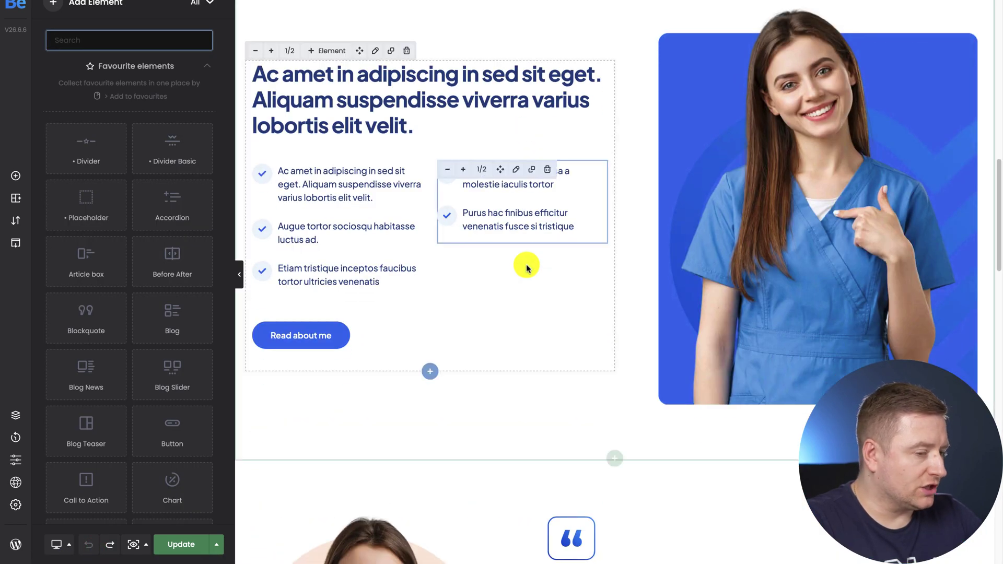
{"action": "scroll", "coordinate": [526, 264], "scroll_direction": "up", "scroll_amount": 20}
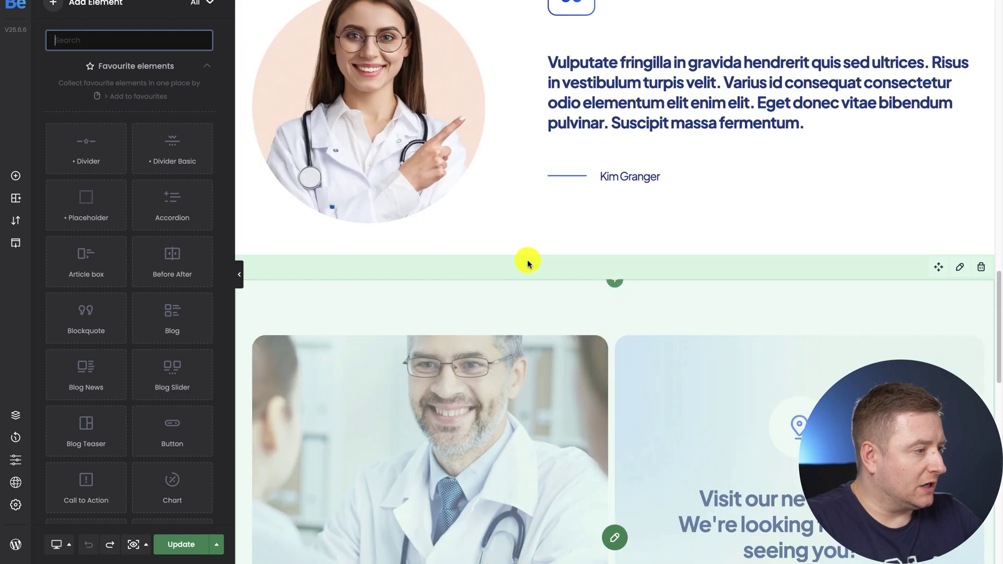
{"action": "left_click", "coordinate": [513, 32]}
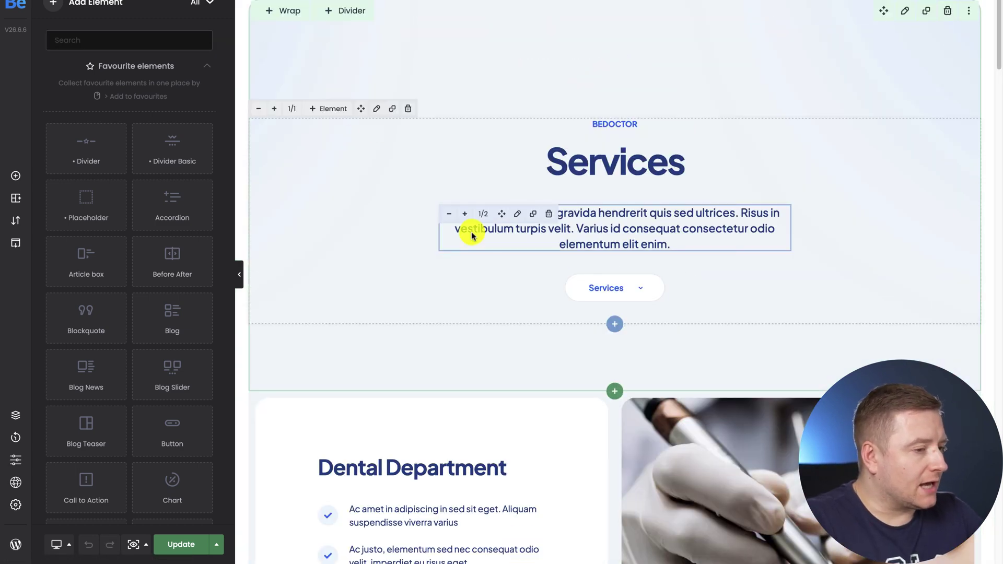
{"action": "scroll", "coordinate": [472, 235], "scroll_direction": "down", "scroll_amount": 12}
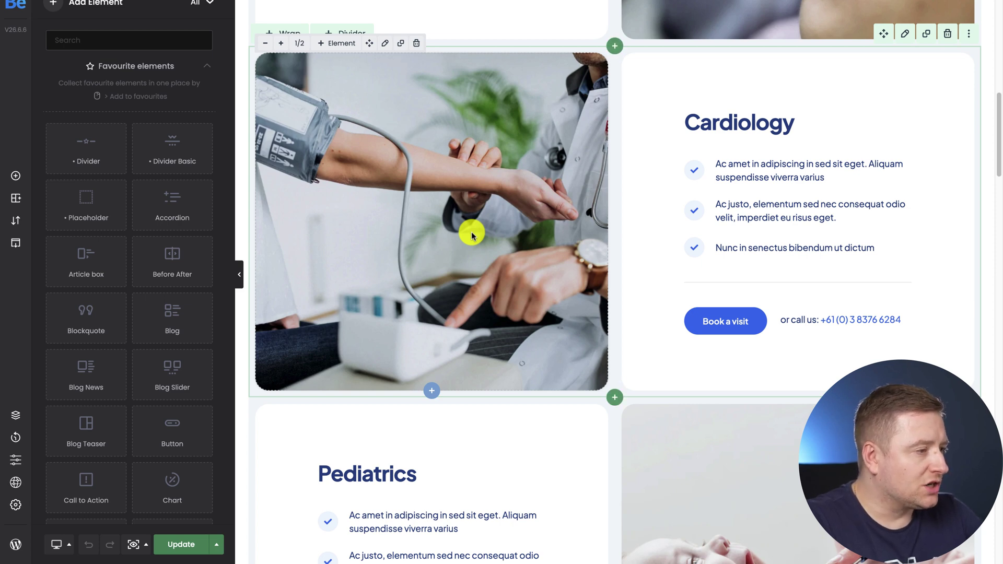
{"action": "scroll", "coordinate": [528, 230], "scroll_direction": "up", "scroll_amount": 5}
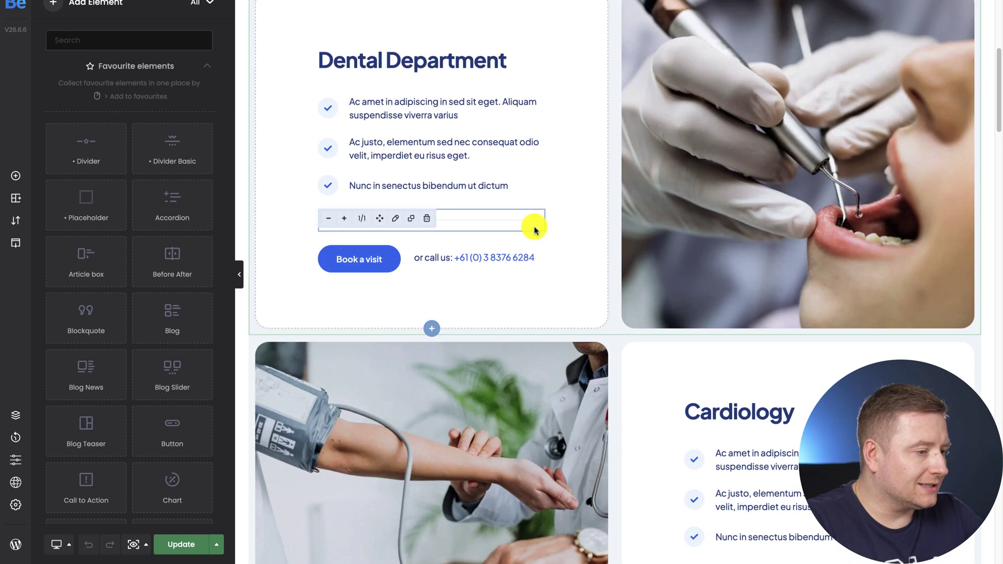
{"action": "scroll", "coordinate": [535, 229], "scroll_direction": "up", "scroll_amount": 1}
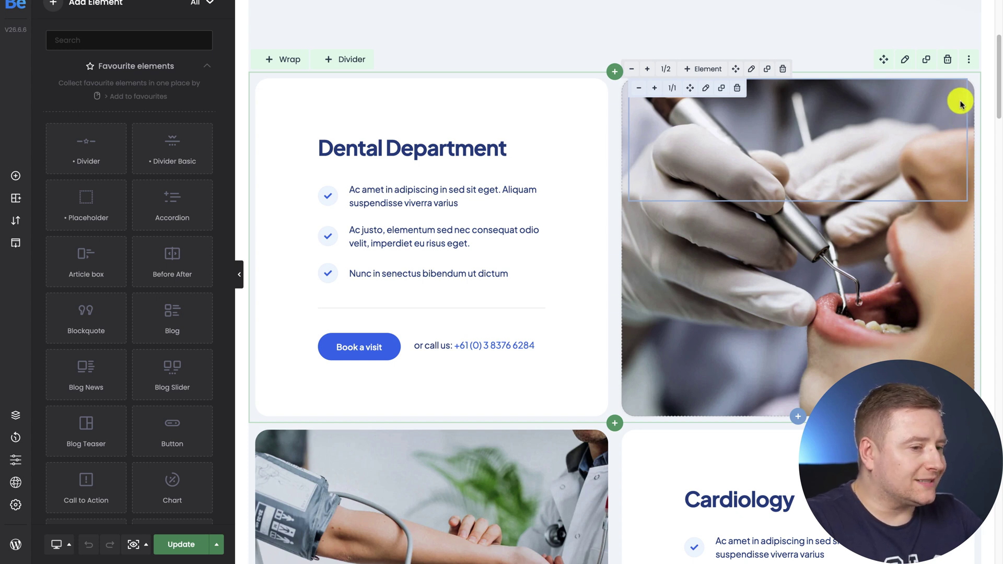
Export the Dental Department section using Export section from its three-dot menu.
{"action": "left_click", "coordinate": [968, 62]}
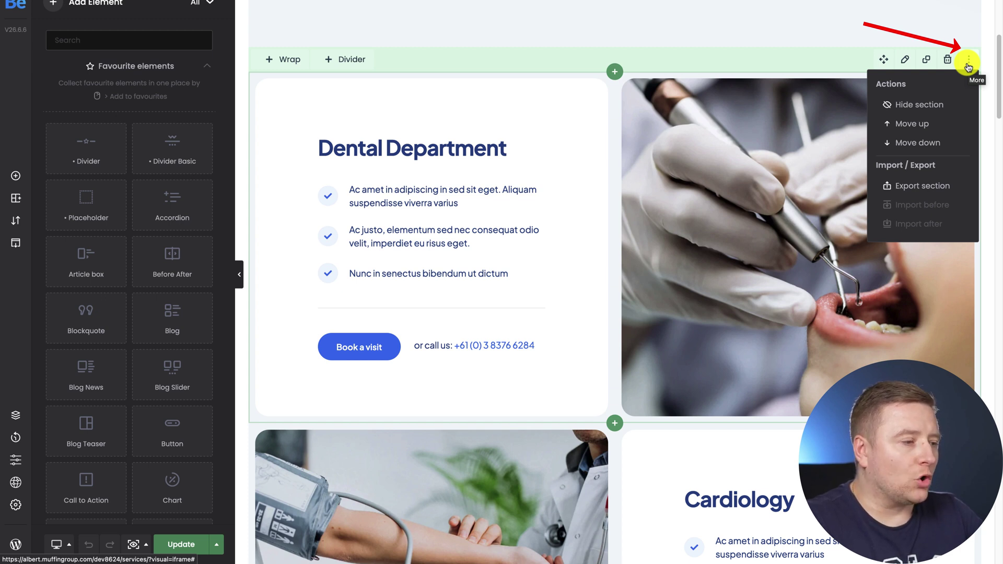
{"action": "left_click", "coordinate": [940, 187]}
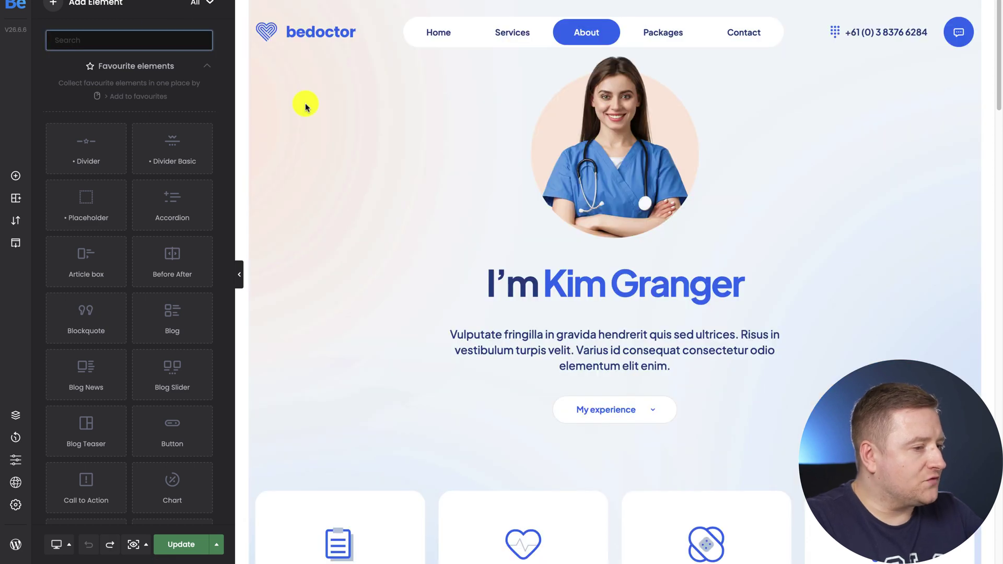
Import the Dental Department section before the blue appointment banner via its More menu.
{"action": "scroll", "coordinate": [423, 244], "scroll_direction": "down", "scroll_amount": 20}
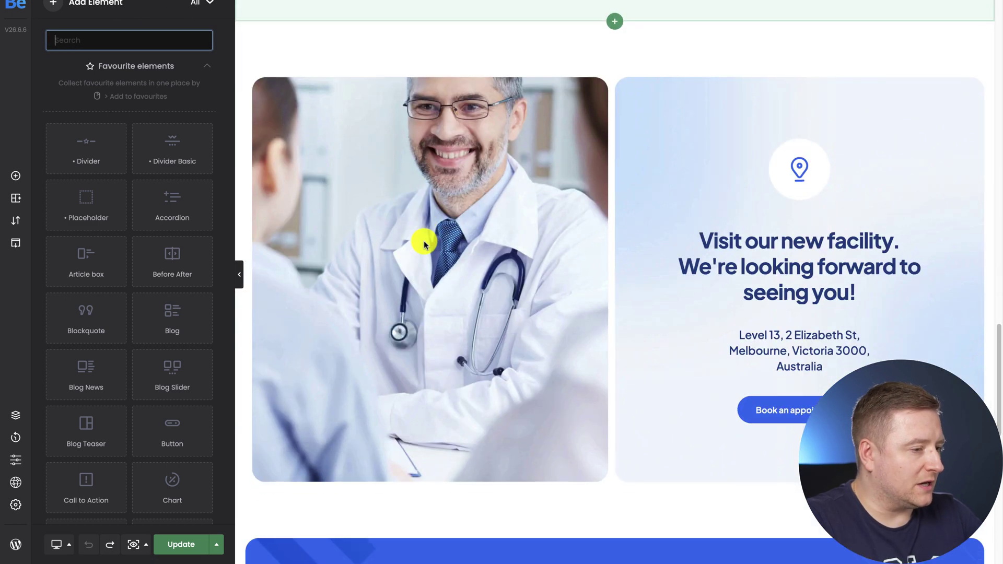
{"action": "scroll", "coordinate": [424, 241], "scroll_direction": "down", "scroll_amount": 8}
{"action": "scroll", "coordinate": [830, 170], "scroll_direction": "up", "scroll_amount": 1}
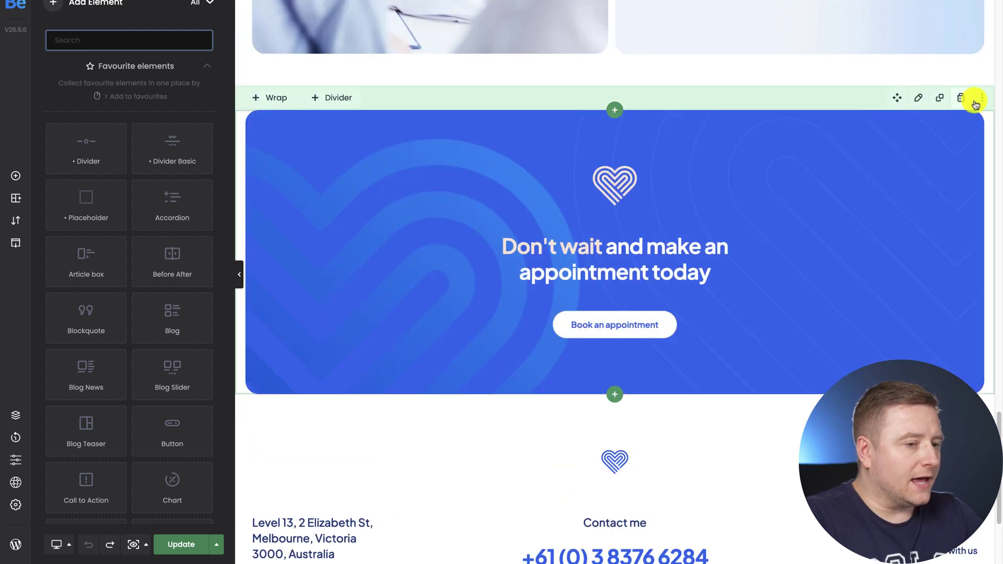
{"action": "left_click", "coordinate": [980, 102]}
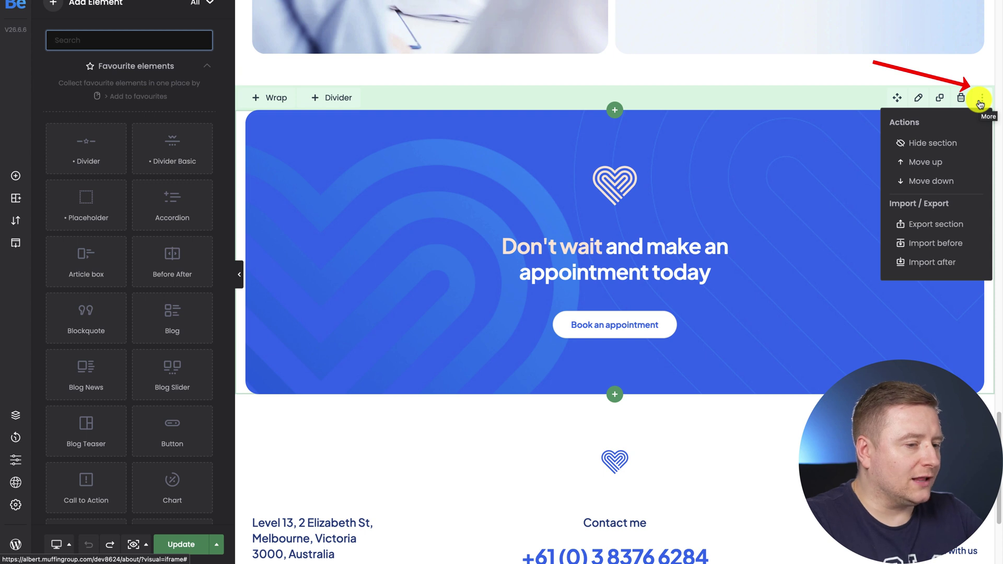
{"action": "left_click", "coordinate": [956, 244]}
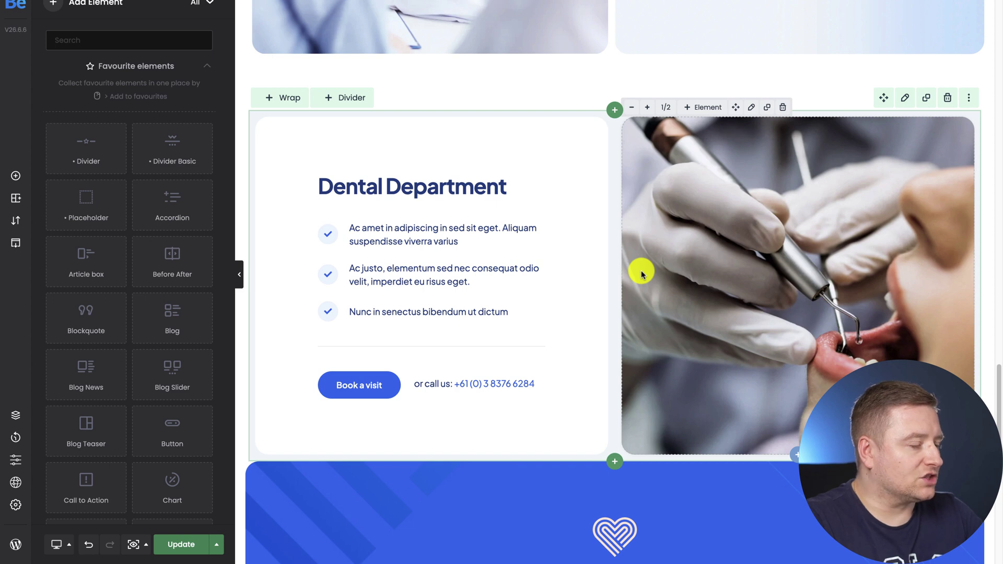
Undo the Dental Department import placed above the appointment banner.
{"action": "scroll", "coordinate": [642, 273], "scroll_direction": "down", "scroll_amount": 3}
{"action": "scroll", "coordinate": [642, 273], "scroll_direction": "down", "scroll_amount": 2}
{"action": "scroll", "coordinate": [642, 273], "scroll_direction": "up", "scroll_amount": 4}
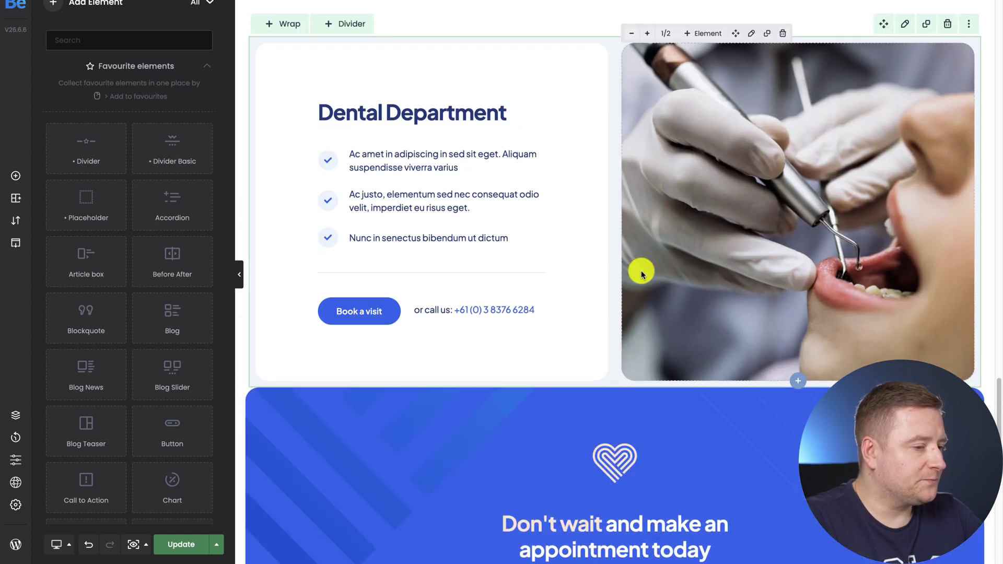
{"action": "left_click", "coordinate": [89, 544]}
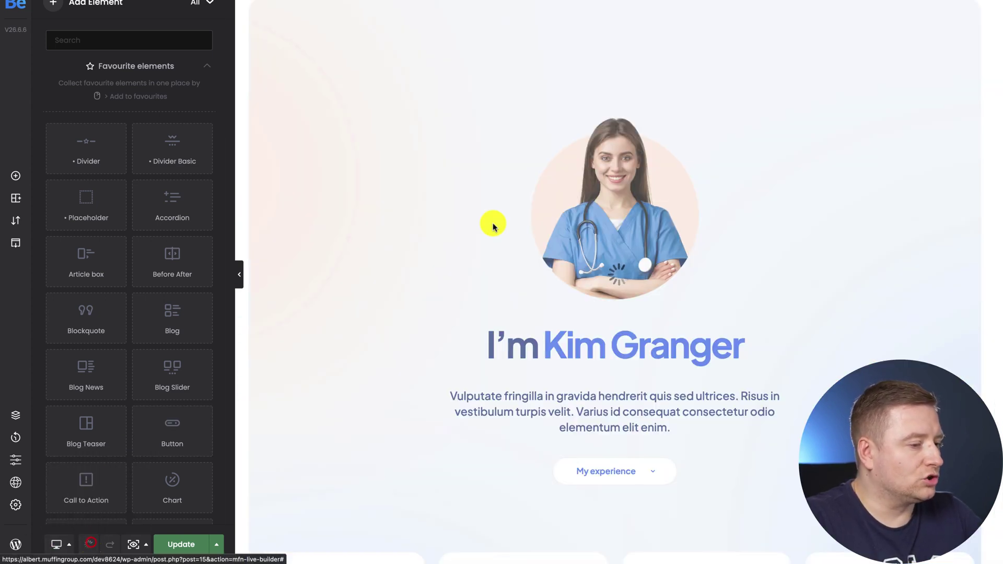
Import the Dental Department section after the blue appointment banner, just above the footer.
{"action": "scroll", "coordinate": [796, 264], "scroll_direction": "down", "scroll_amount": 15}
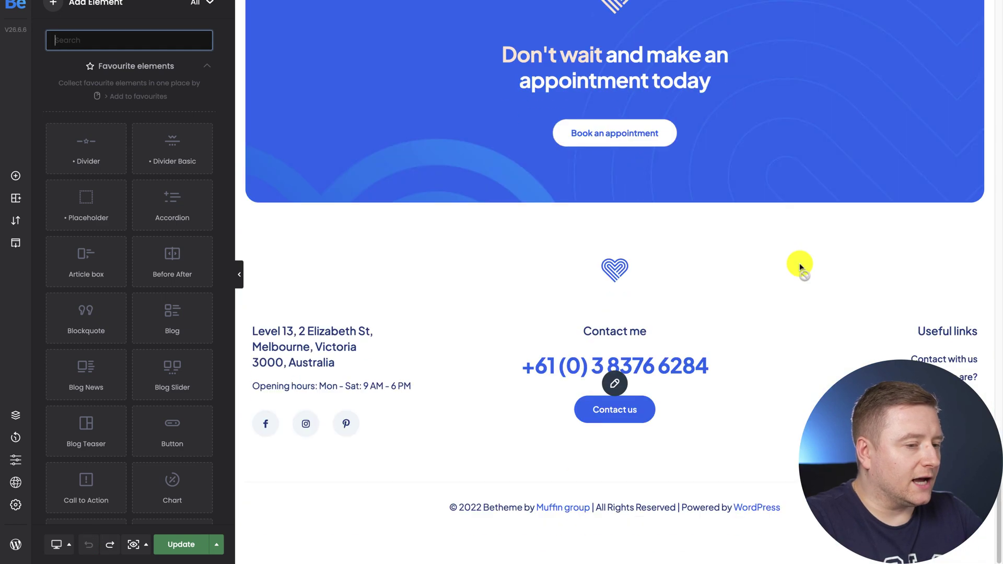
{"action": "scroll", "coordinate": [800, 268], "scroll_direction": "up", "scroll_amount": 5}
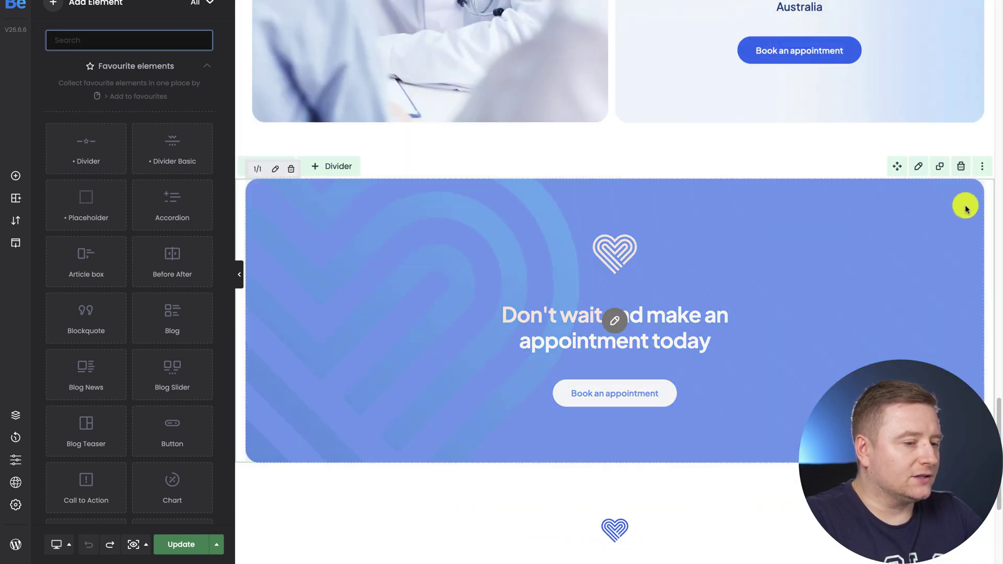
{"action": "left_click", "coordinate": [982, 166]}
{"action": "left_click", "coordinate": [948, 329]}
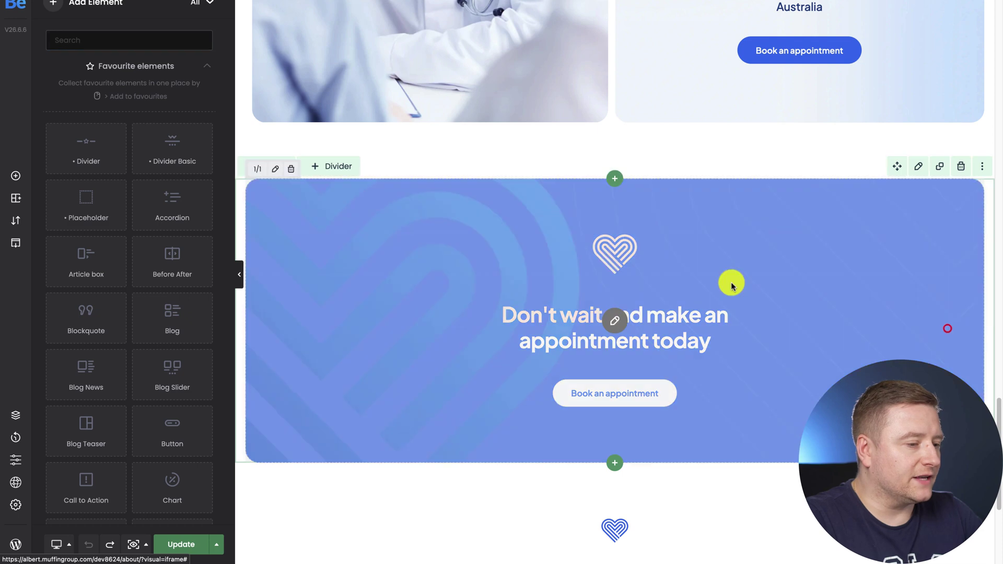
{"action": "scroll", "coordinate": [731, 285], "scroll_direction": "down", "scroll_amount": 7}
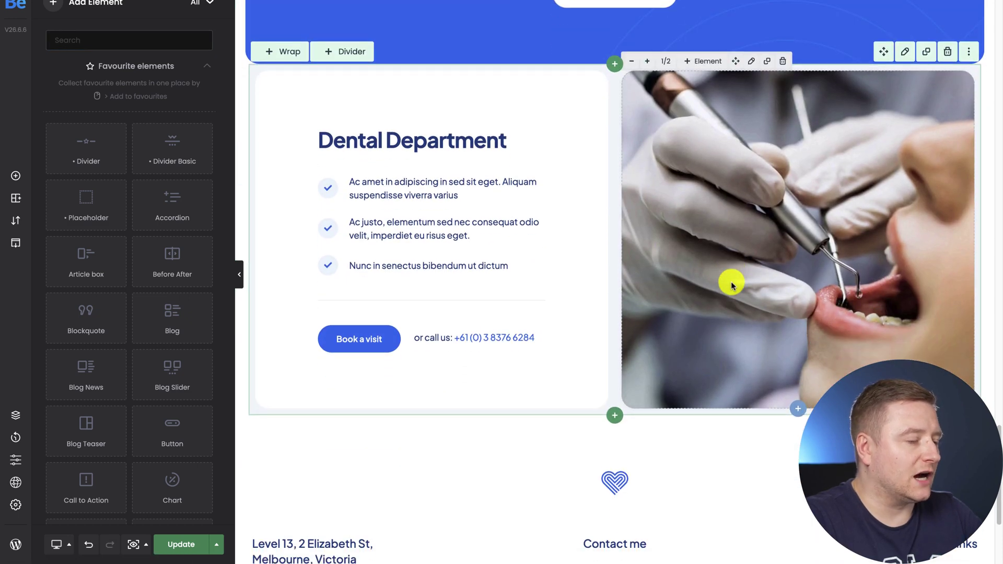